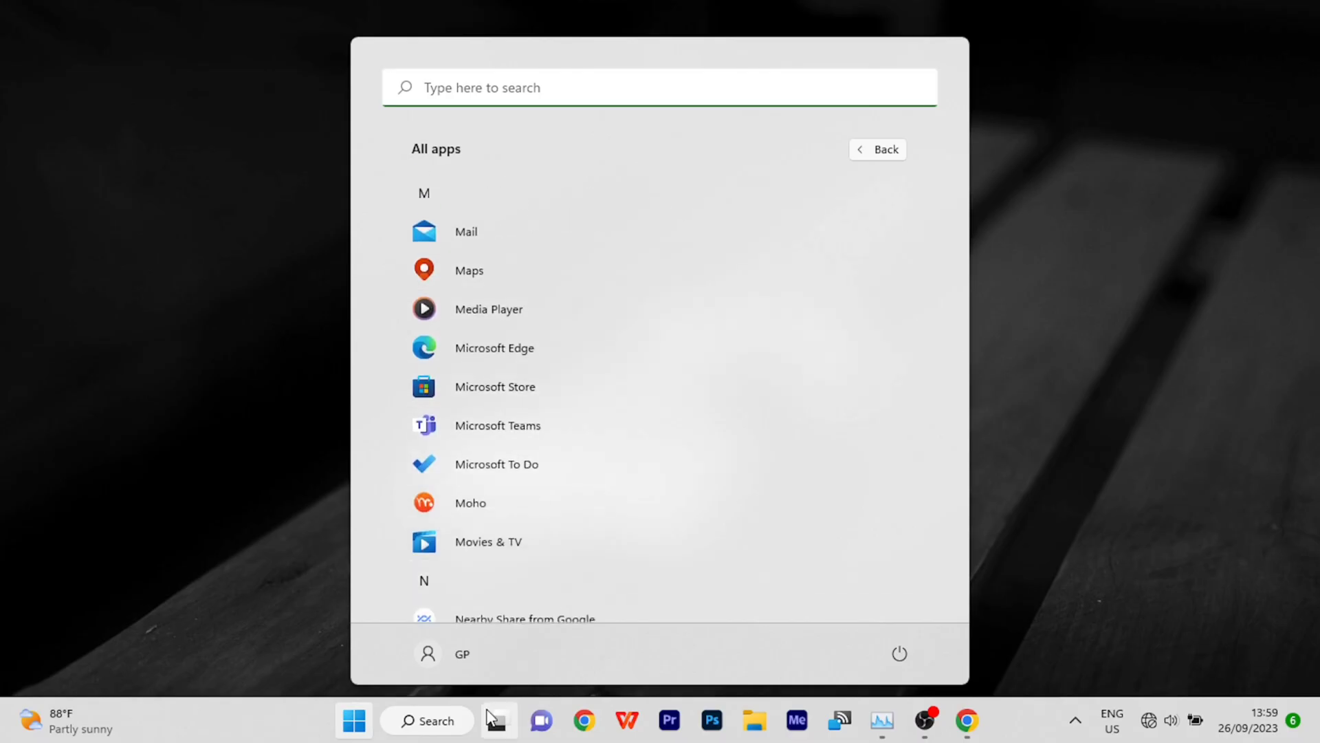
{"action": "scroll", "coordinate": [642, 492], "scroll_direction": "down", "scroll_amount": 3}
Scroll the All apps list to the M section showing Microsoft Store.
{"action": "scroll", "coordinate": [645, 492], "scroll_direction": "up", "scroll_amount": 3}
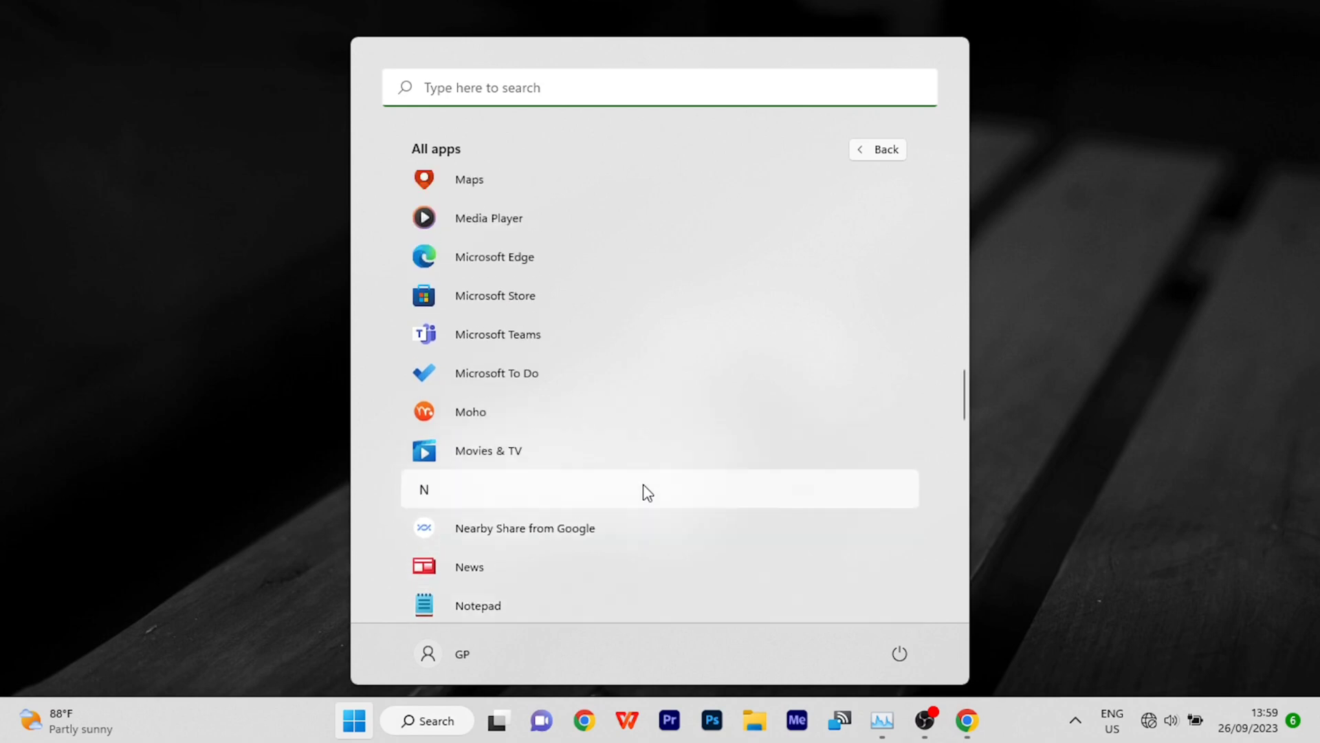
In Microsoft Store, search 'samsung flow APP' and open the installed Samsung Flow page.
{"action": "left_click", "coordinate": [621, 315]}
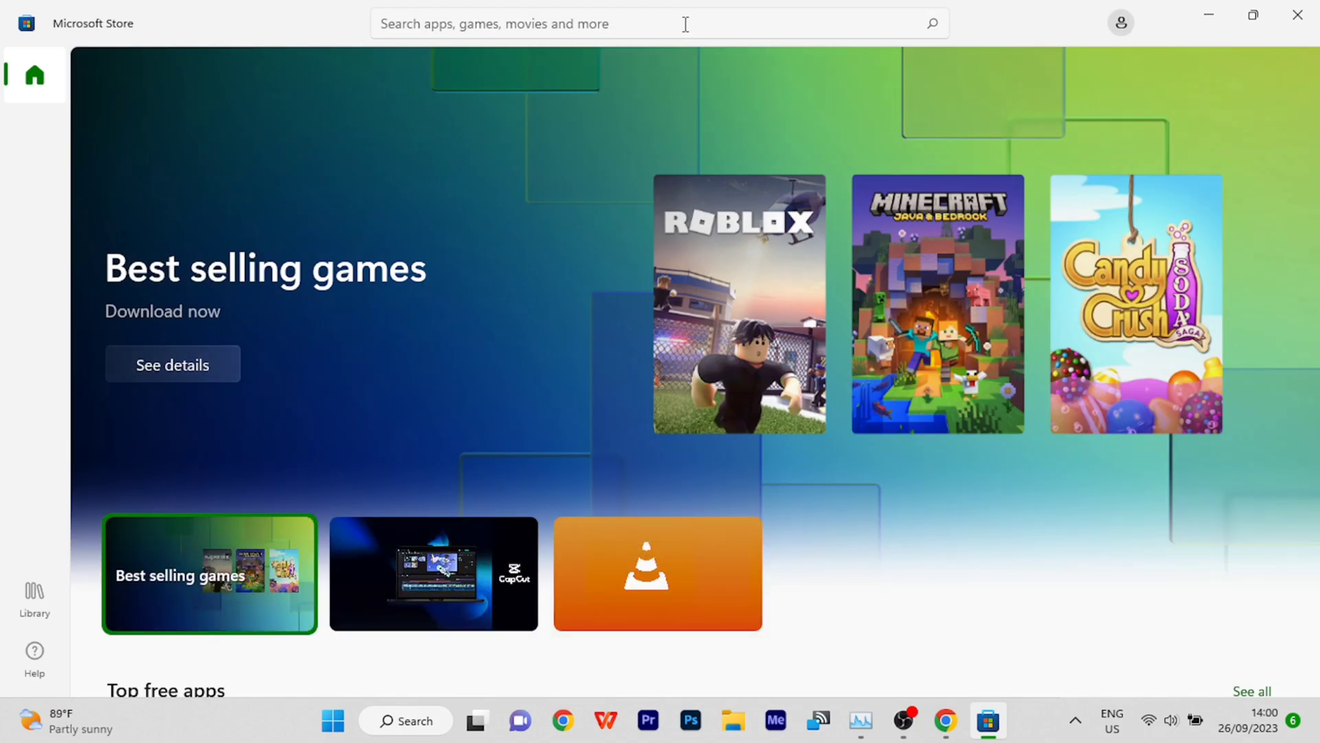
{"action": "left_click", "coordinate": [686, 24]}
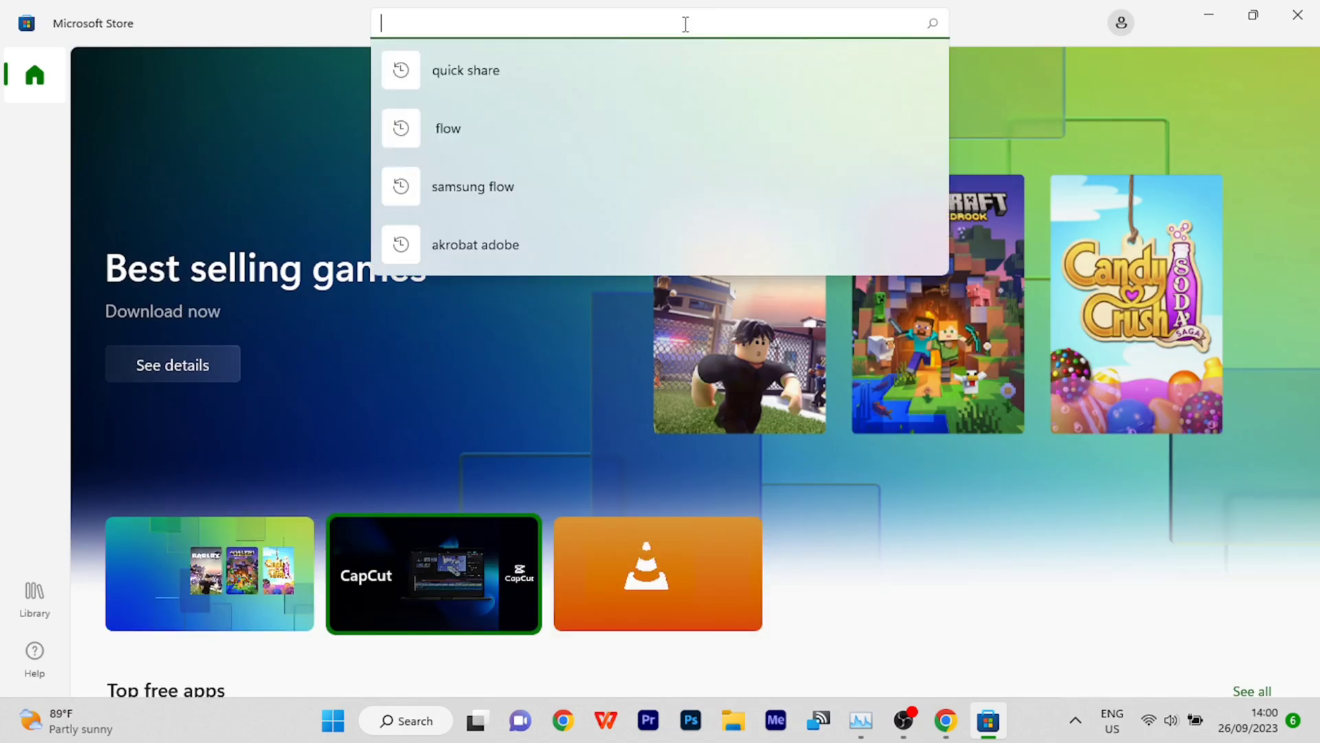
{"action": "left_click", "coordinate": [546, 205]}
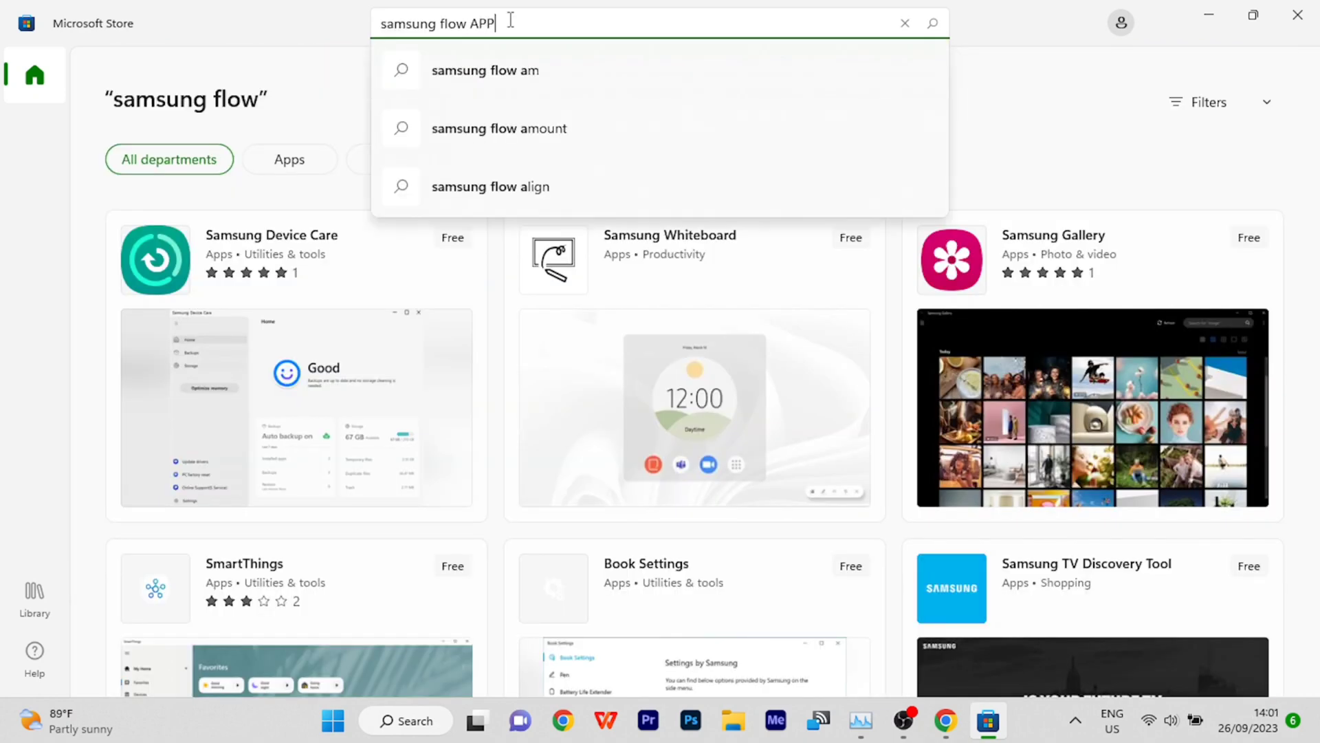
{"action": "key", "text": "Return"}
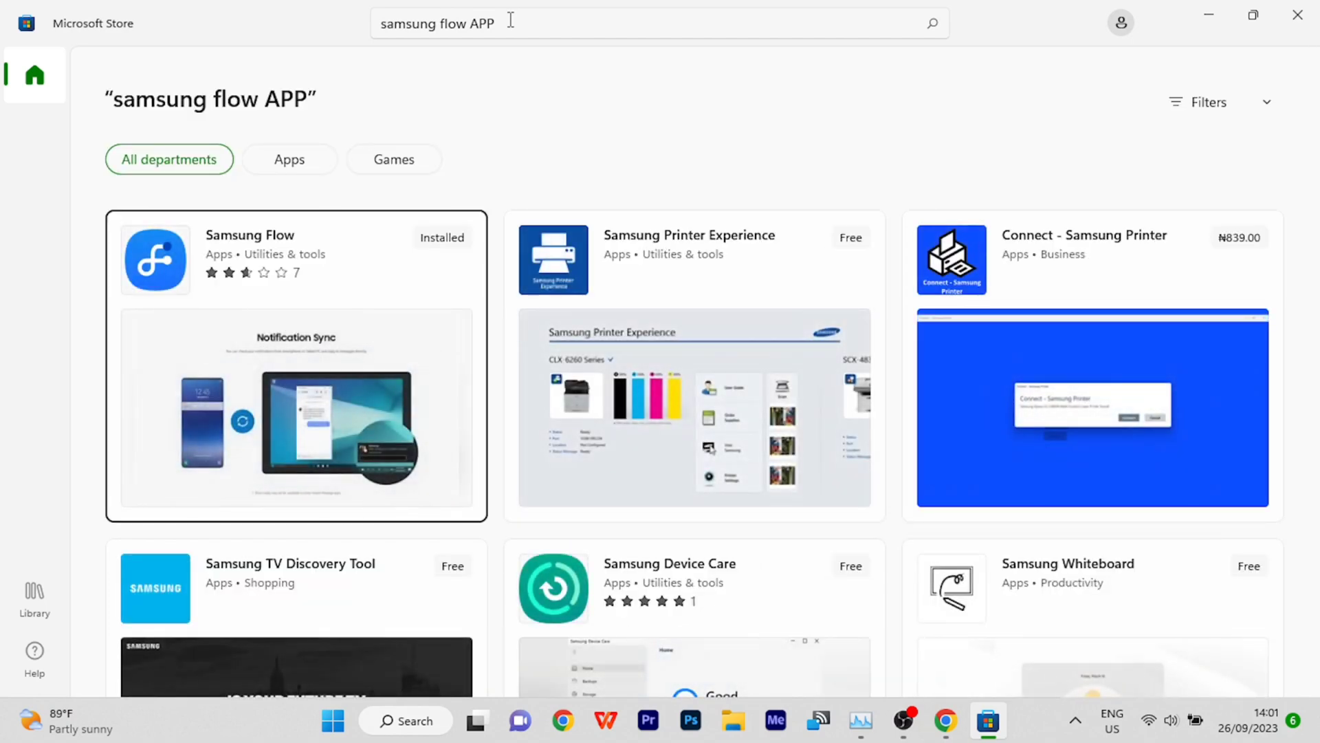
{"action": "left_click", "coordinate": [343, 269]}
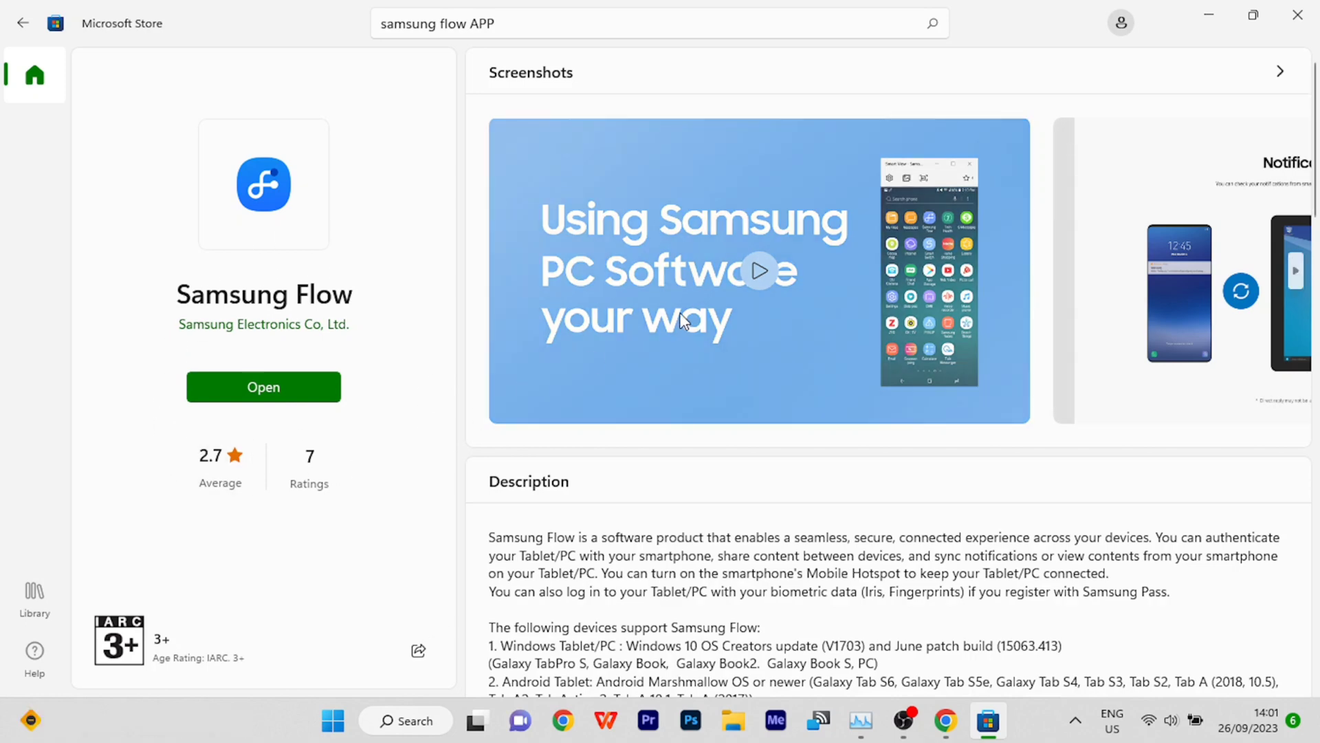
Close Microsoft Store and turn Wi-Fi on from Quick Settings, then dismiss the panel.
{"action": "left_click", "coordinate": [1290, 9]}
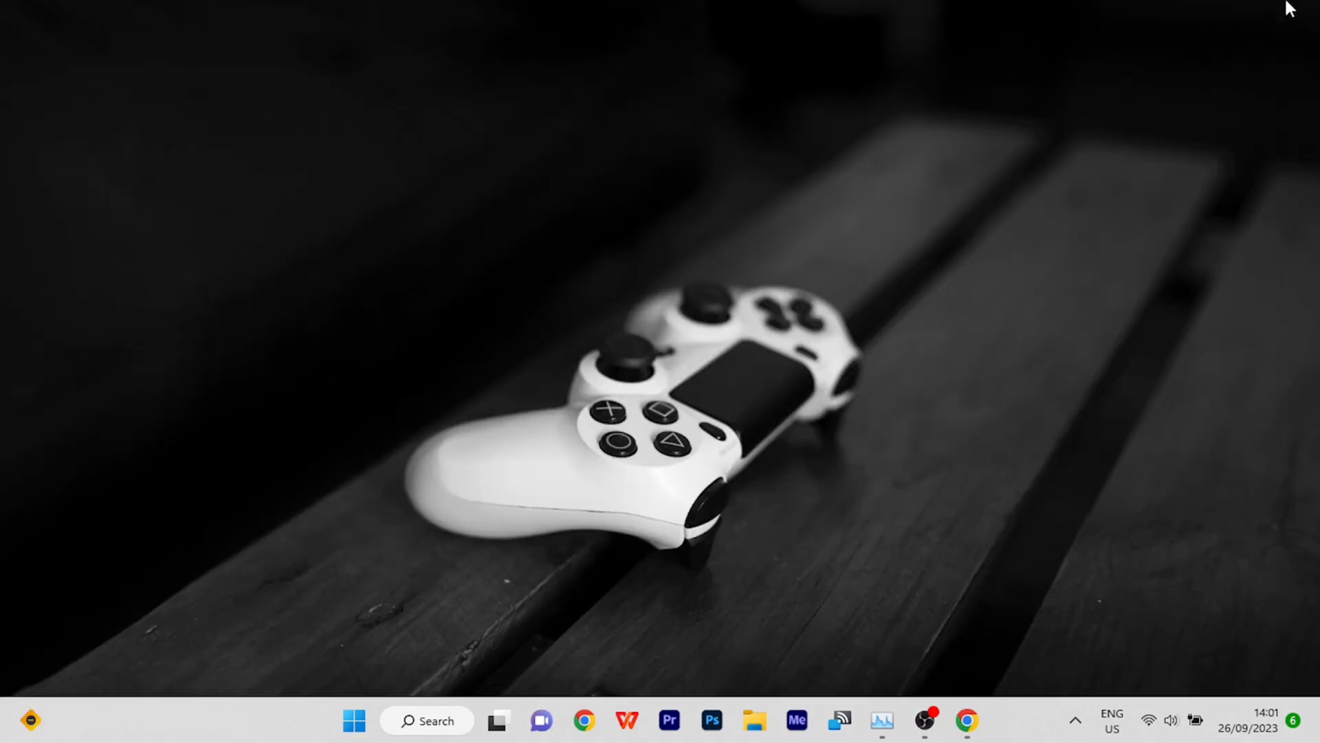
{"action": "key", "text": "super+a"}
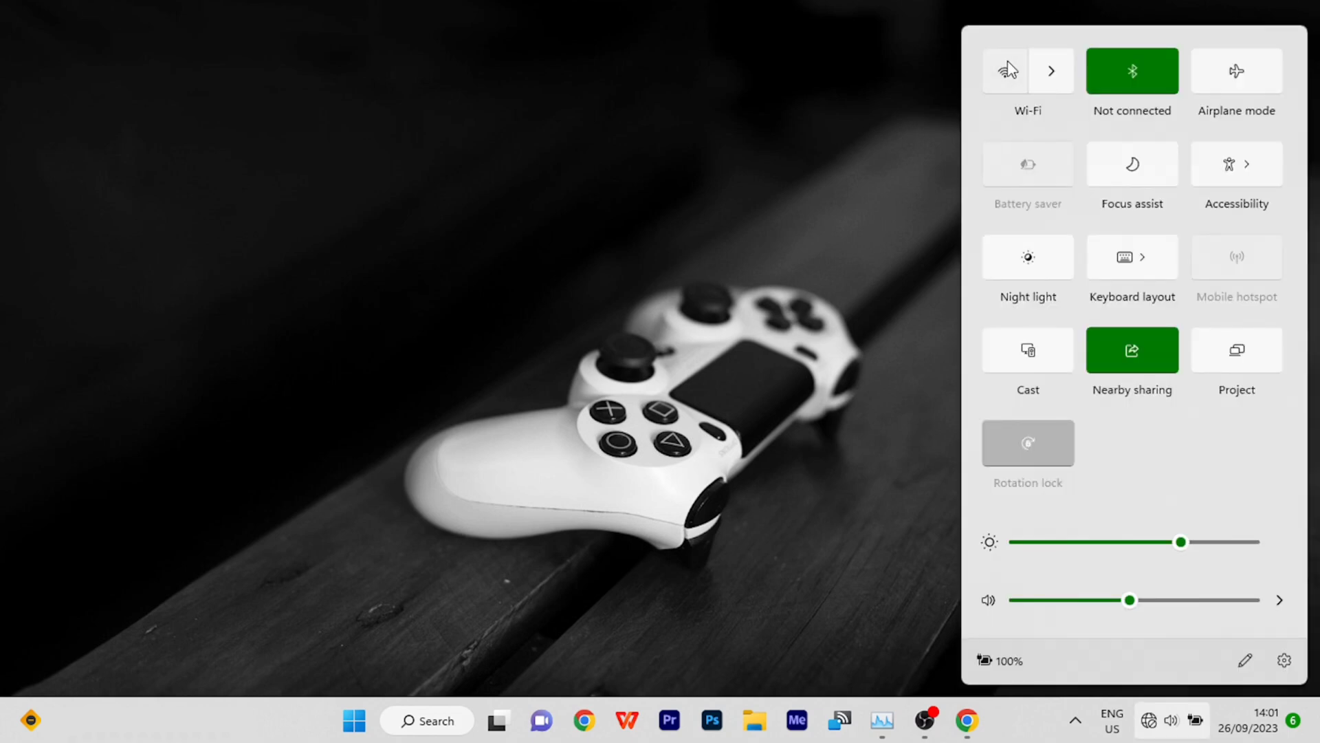
{"action": "left_click", "coordinate": [1008, 65]}
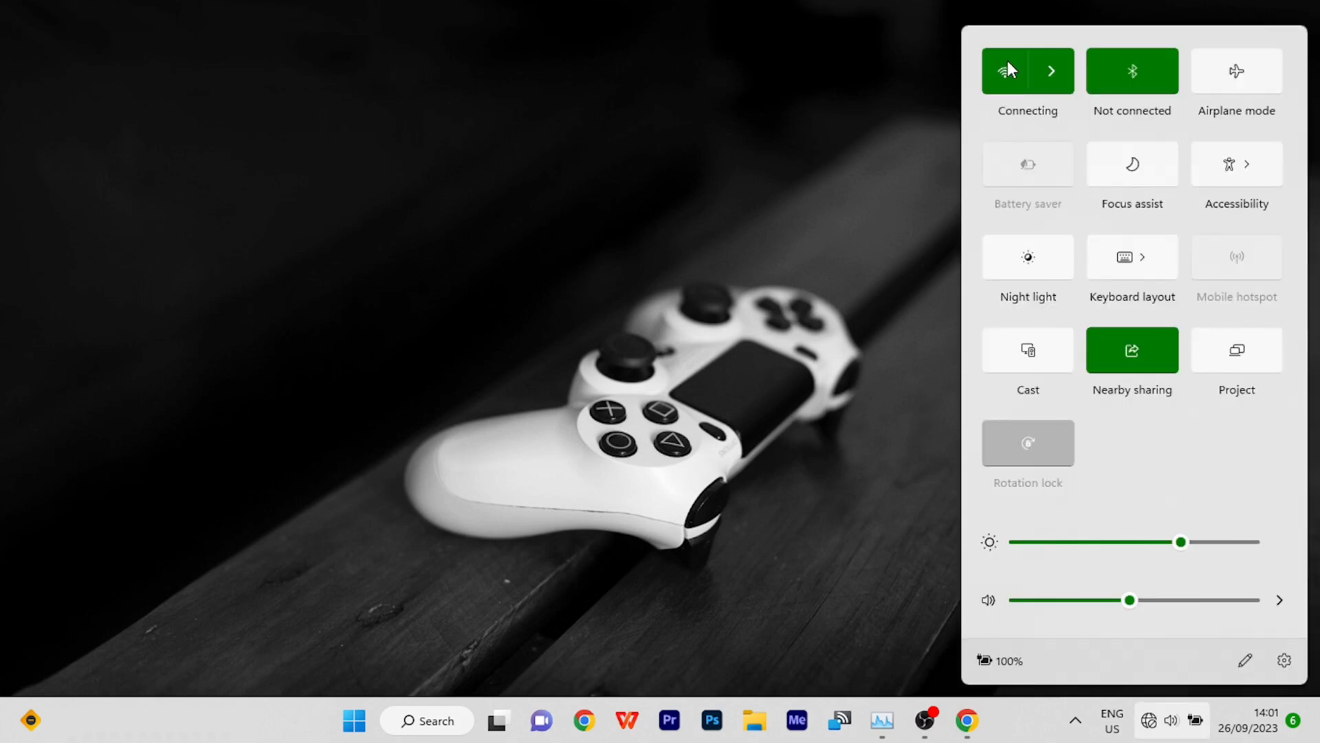
{"action": "left_click", "coordinate": [887, 141]}
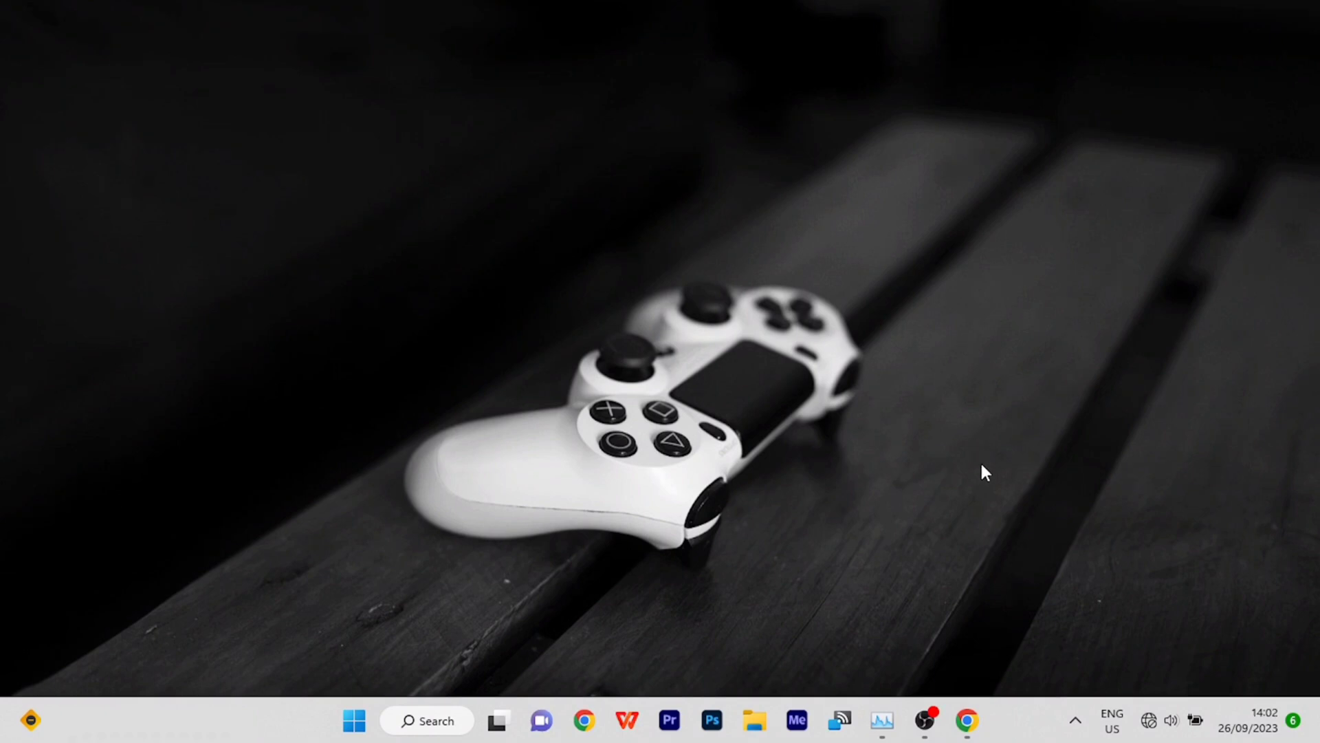
Launch Samsung Flow from the S section of the Start menu's All apps list.
{"action": "left_click", "coordinate": [354, 720]}
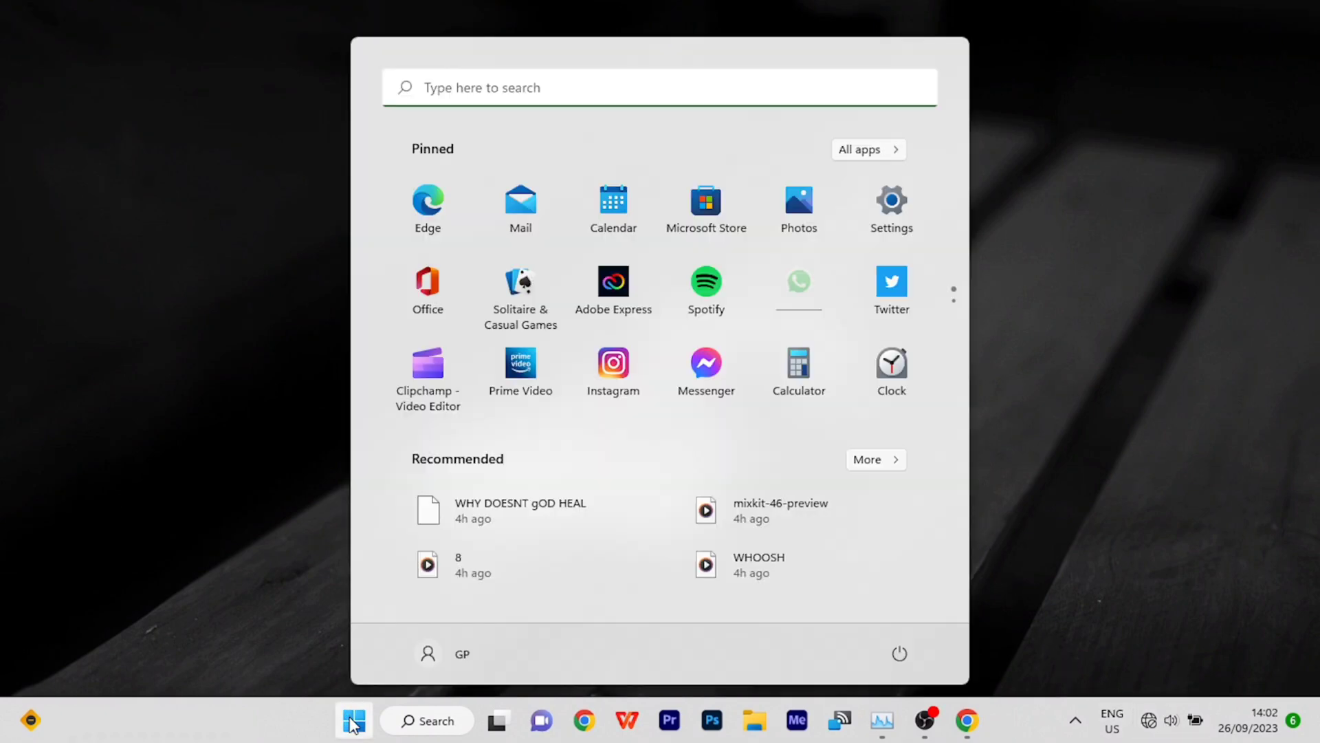
{"action": "left_click", "coordinate": [869, 150]}
{"action": "scroll", "coordinate": [734, 351], "scroll_direction": "down", "scroll_amount": 15}
{"action": "scroll", "coordinate": [737, 352], "scroll_direction": "down", "scroll_amount": 2}
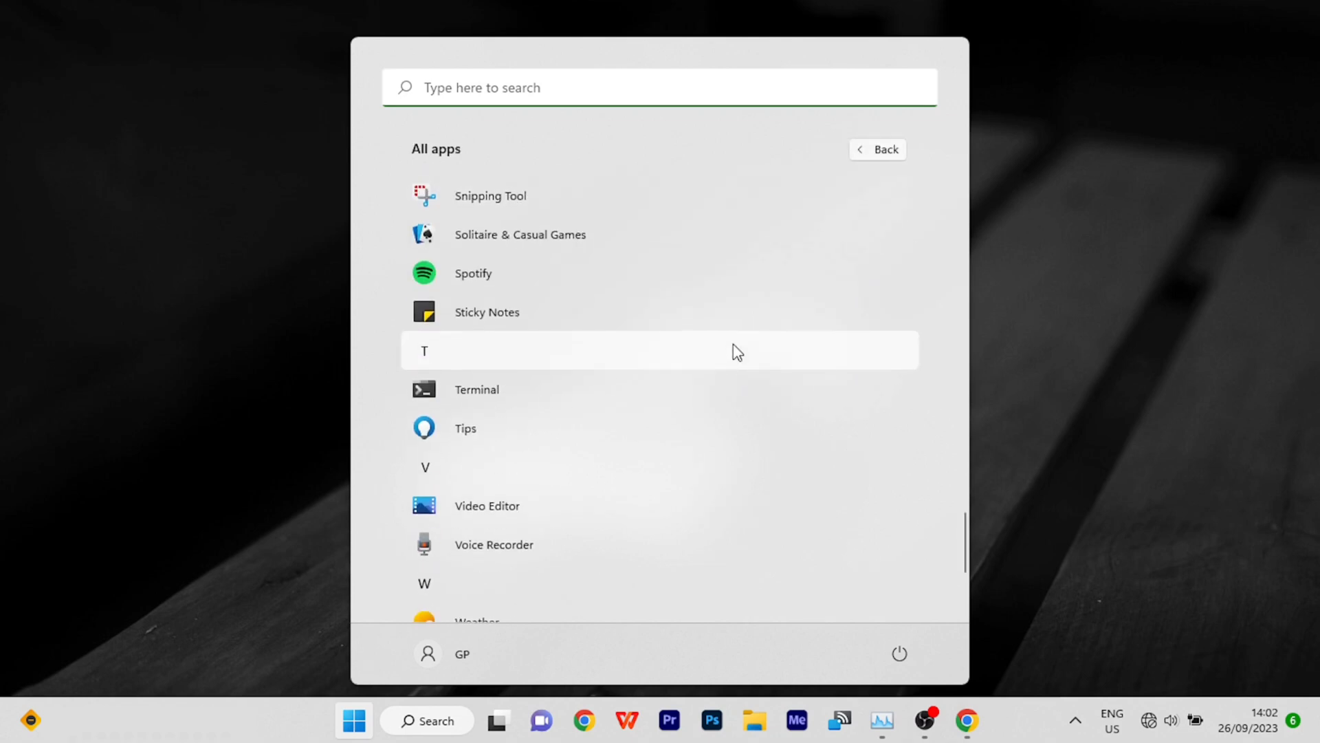
{"action": "scroll", "coordinate": [737, 352], "scroll_direction": "up", "scroll_amount": 3}
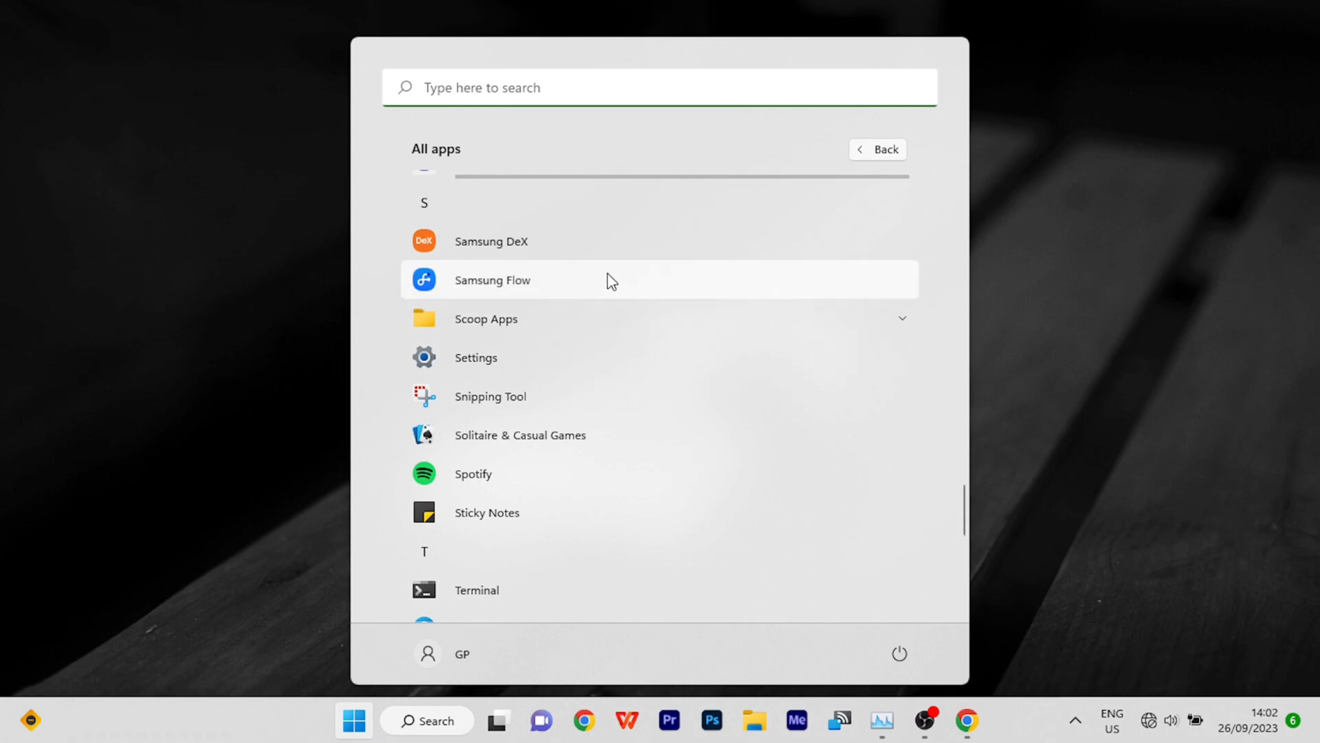
{"action": "left_click", "coordinate": [608, 278]}
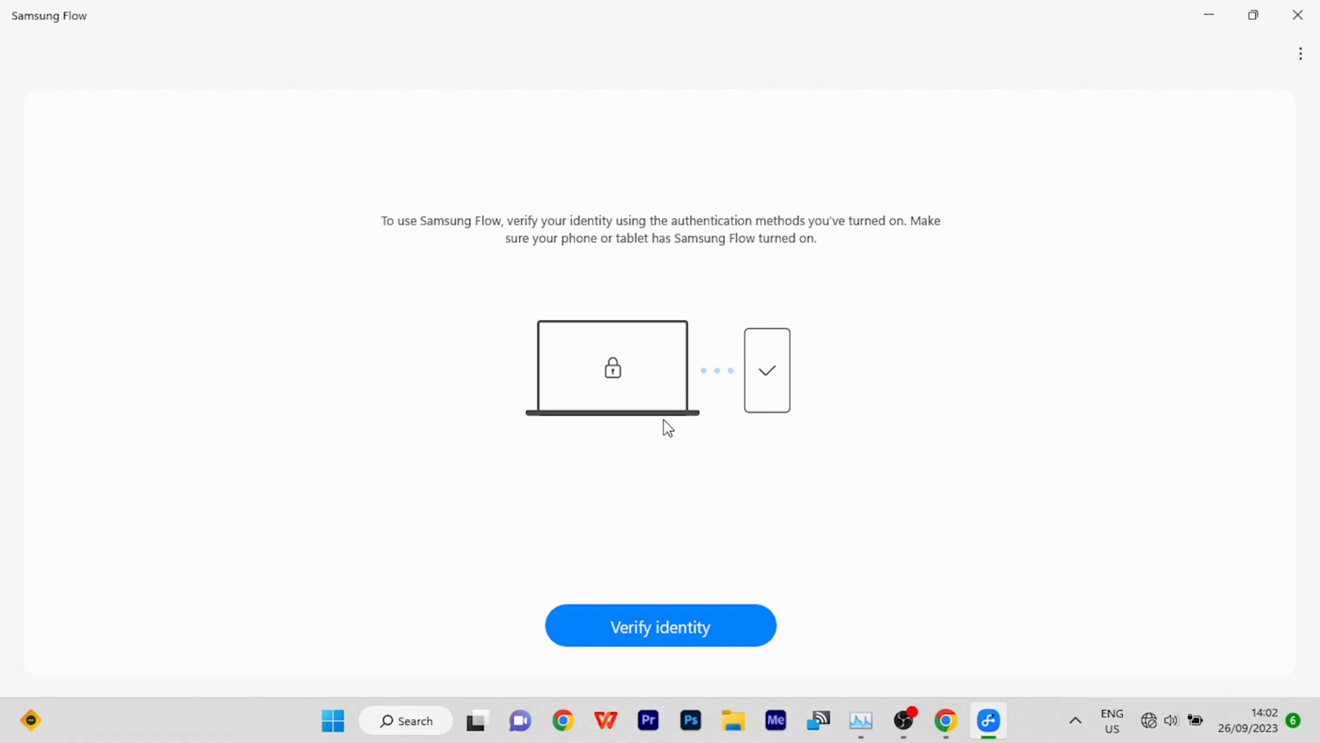
Verify identity in Samsung Flow to connect the PC with the Galaxy S21 5G.
{"action": "left_click", "coordinate": [692, 618]}
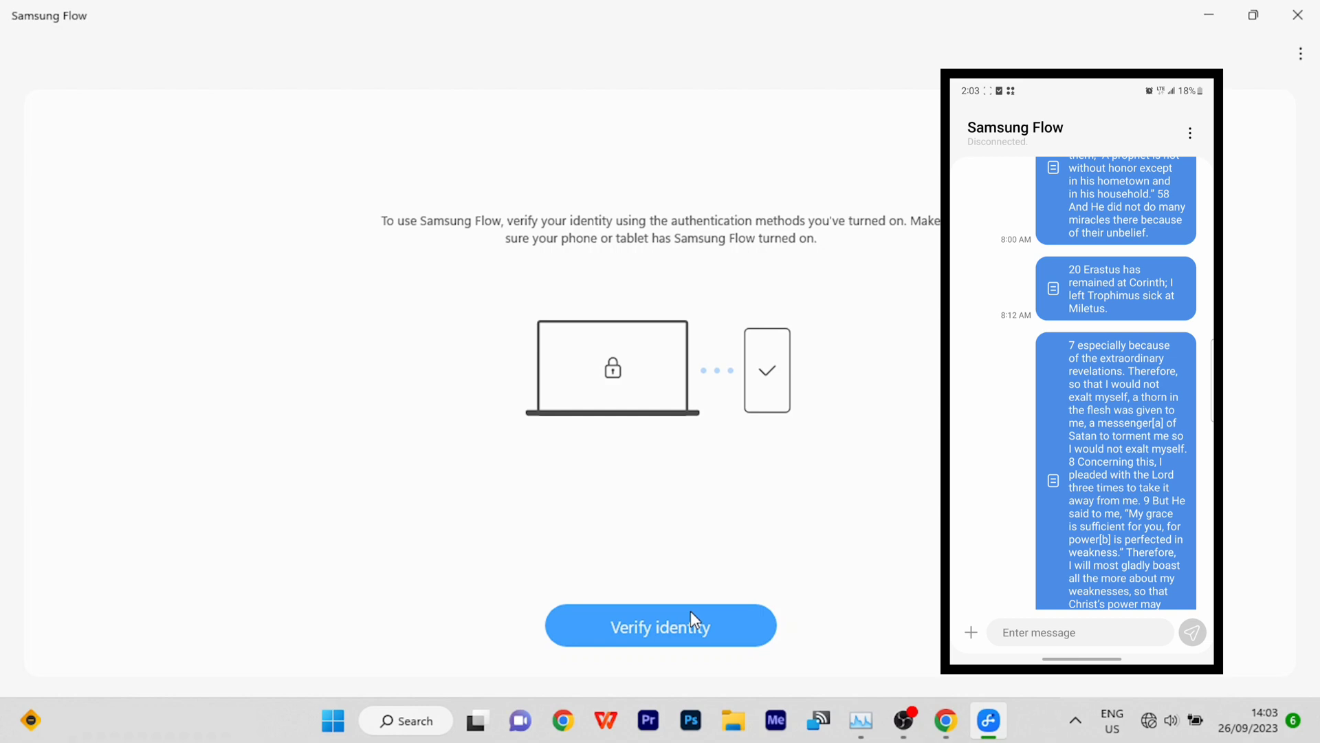
{"action": "left_click", "coordinate": [690, 611]}
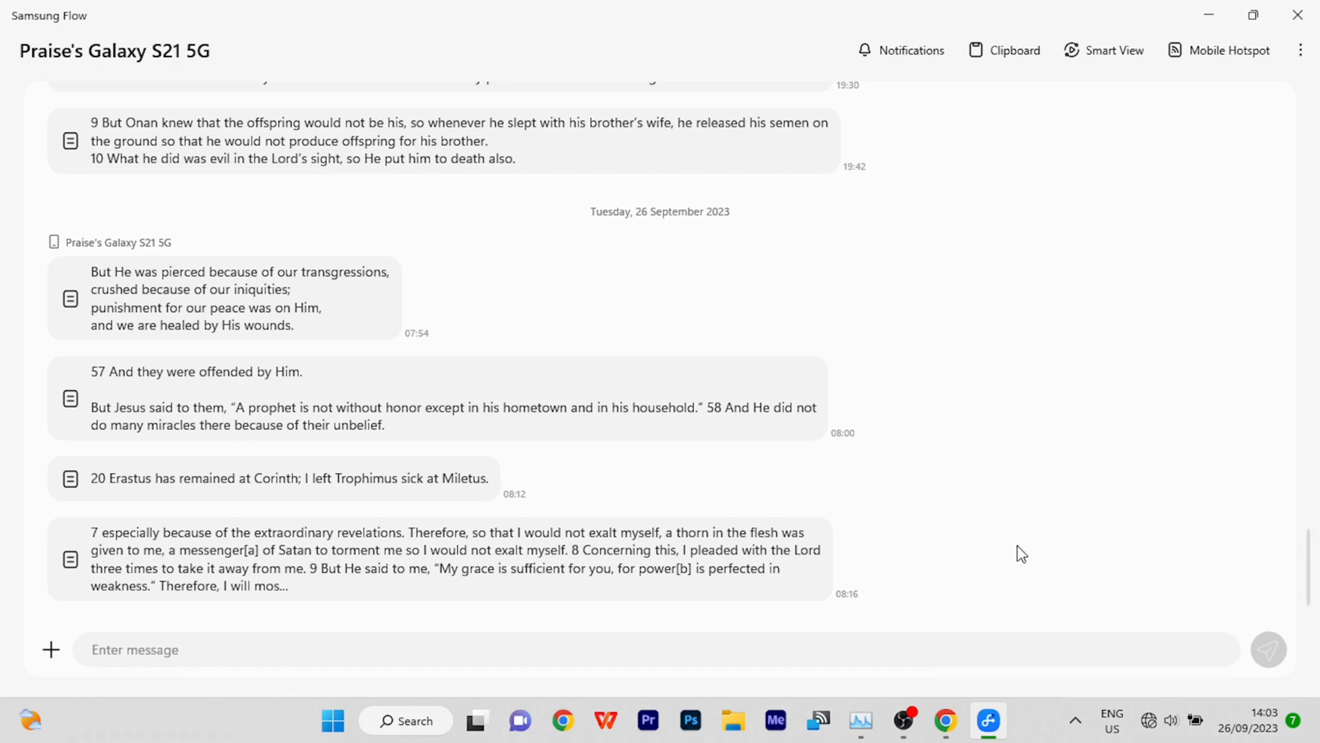
Drop the futuristic background image into the chat and receive a YouTube channel link from the phone.
{"action": "left_click", "coordinate": [733, 720]}
{"action": "left_click_drag", "start_coordinate": [803, 493], "coordinate": [420, 598]}
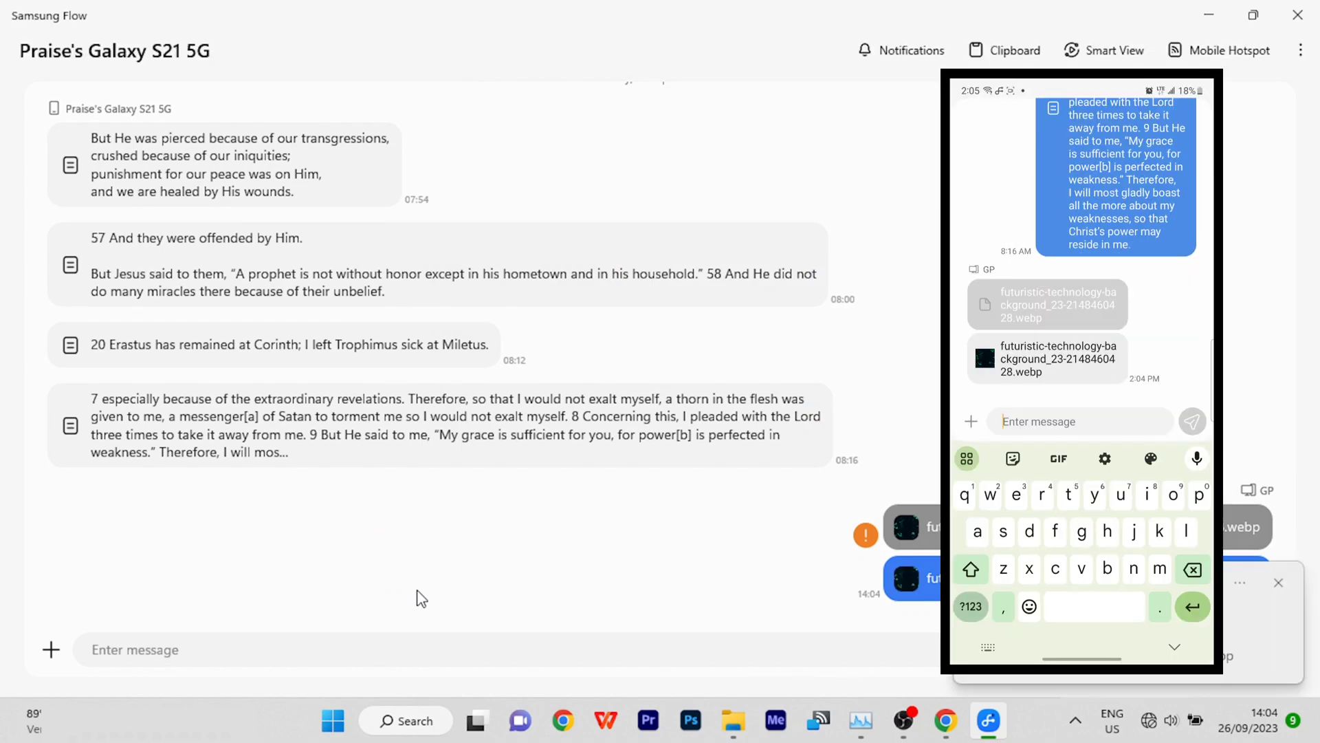
{"action": "type", "text": "YouTube."}
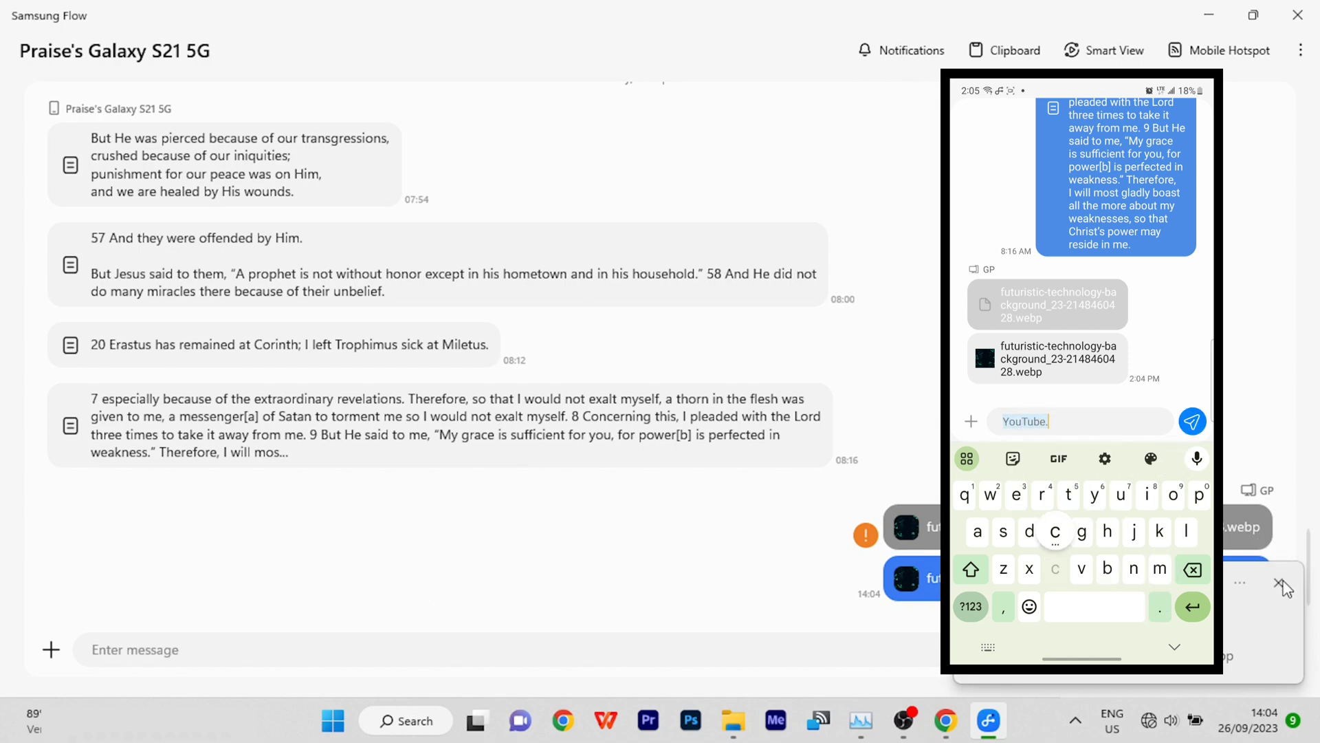
{"action": "type", "text": "com/@"}
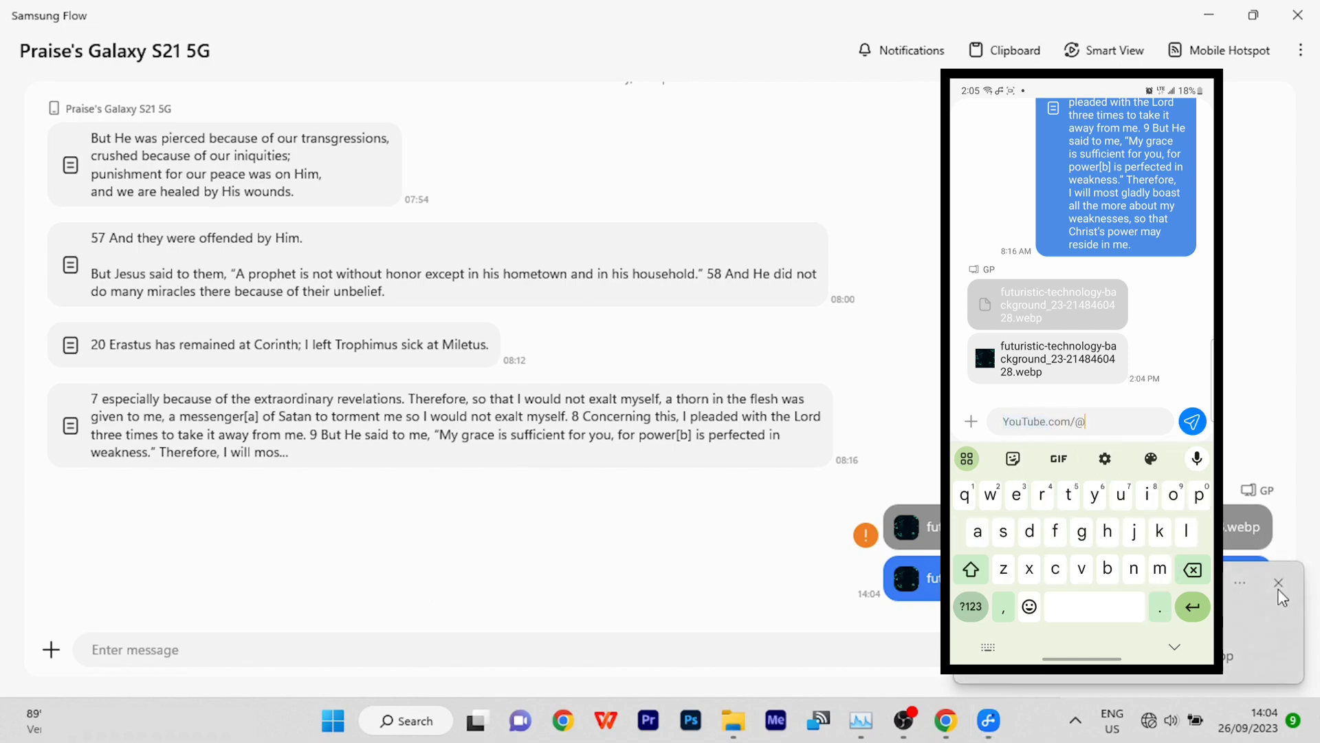
{"action": "left_click", "coordinate": [1278, 585]}
{"action": "type", "text": "praise"}
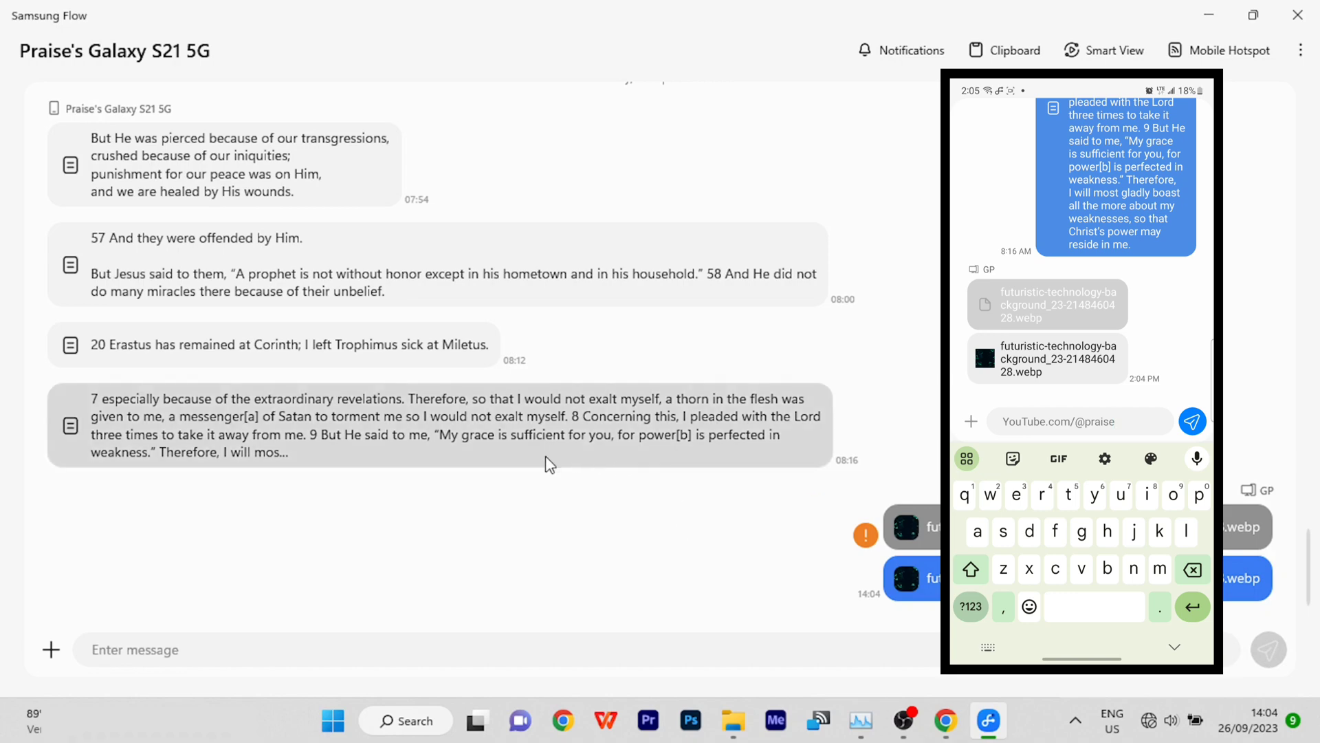
{"action": "type", "text": "ezihe"}
{"action": "left_click", "coordinate": [509, 652]}
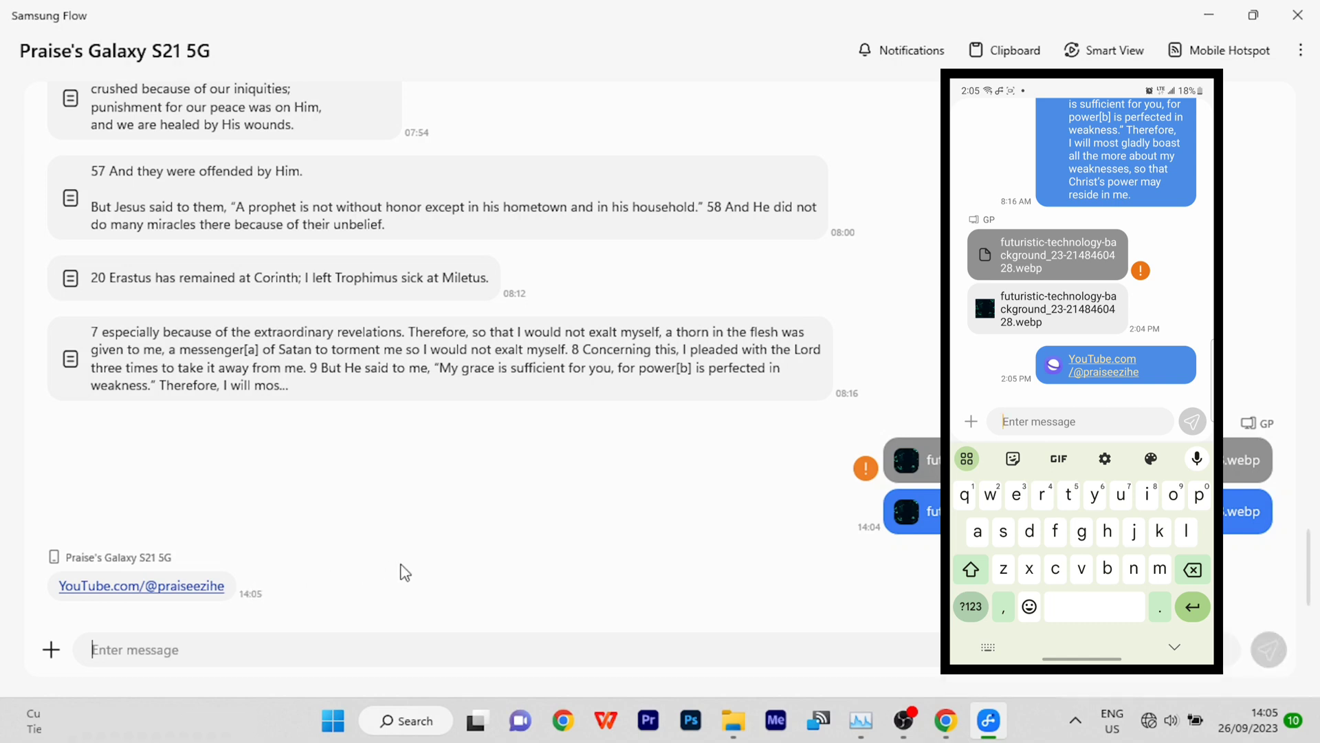
Send 'hello' from the phone and reply 'HI' from the PC.
{"action": "type", "text": "hello"}
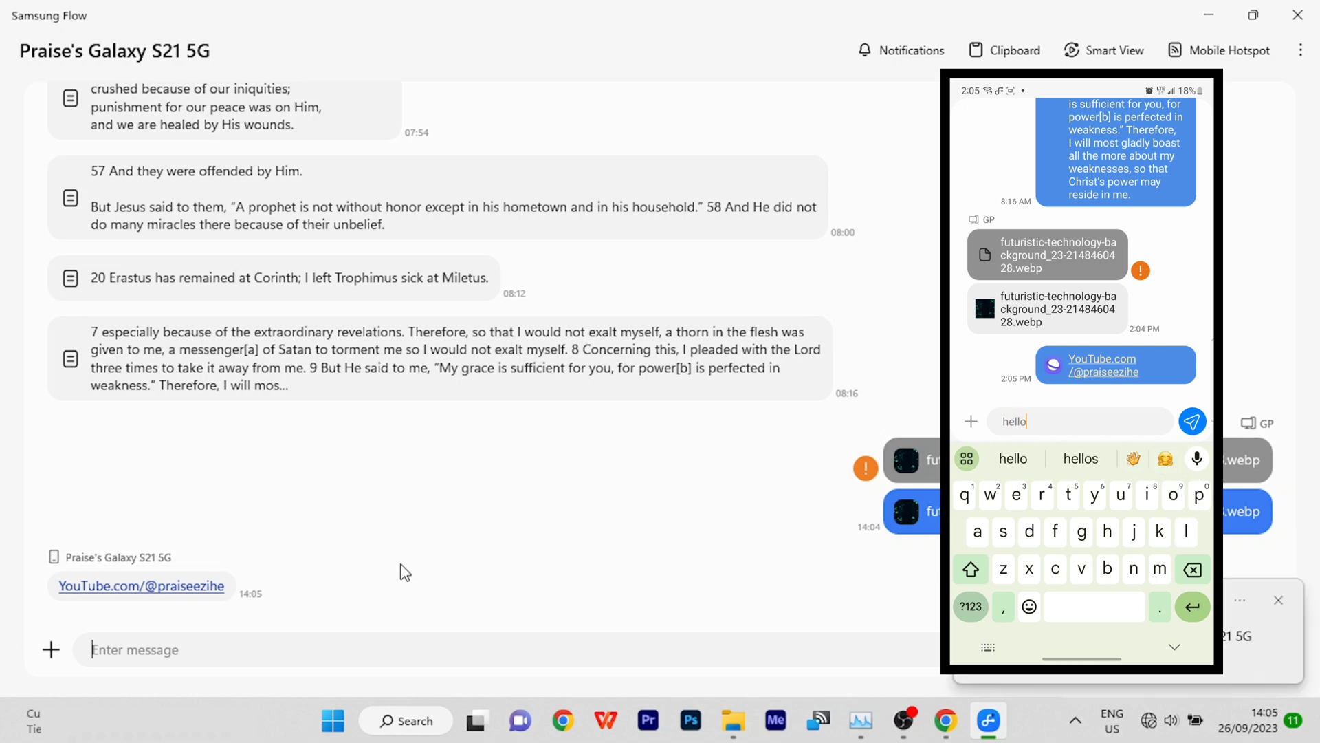
{"action": "key", "text": "Return"}
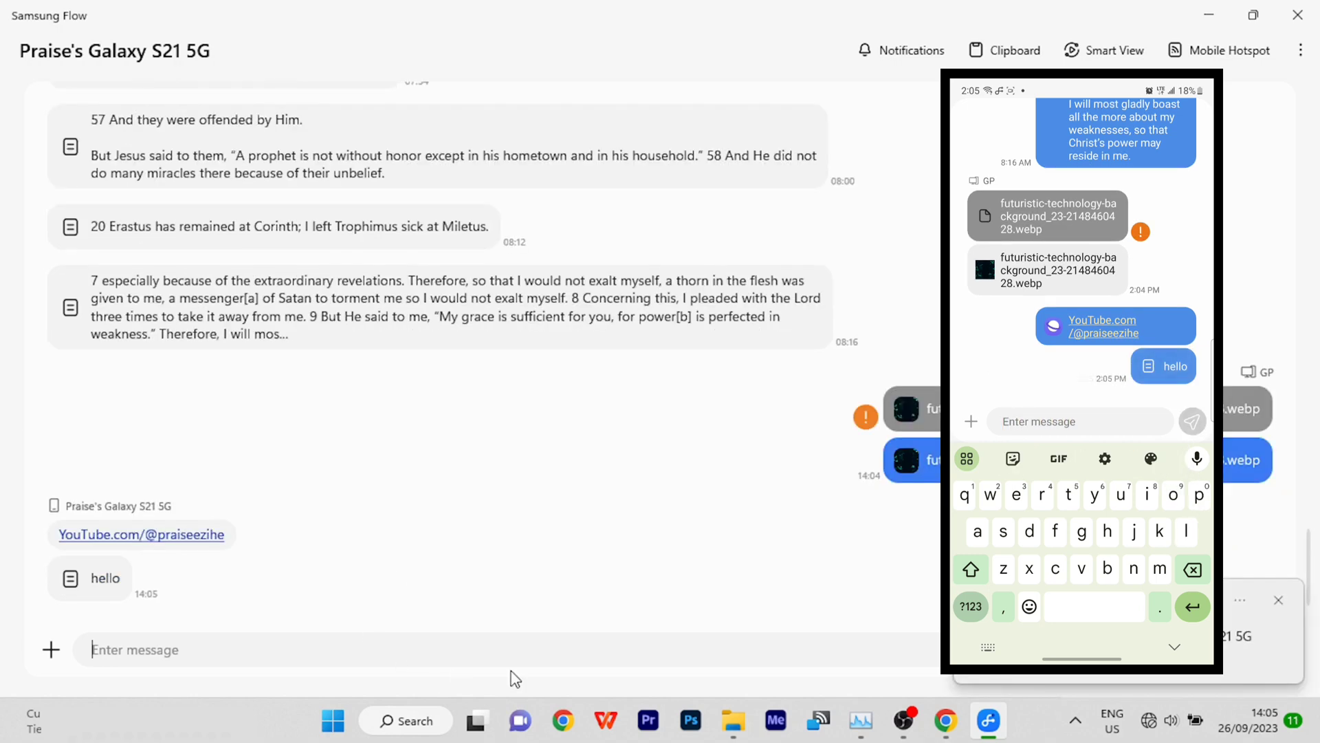
{"action": "type", "text": "HI"}
{"action": "key", "text": "shift+Return"}
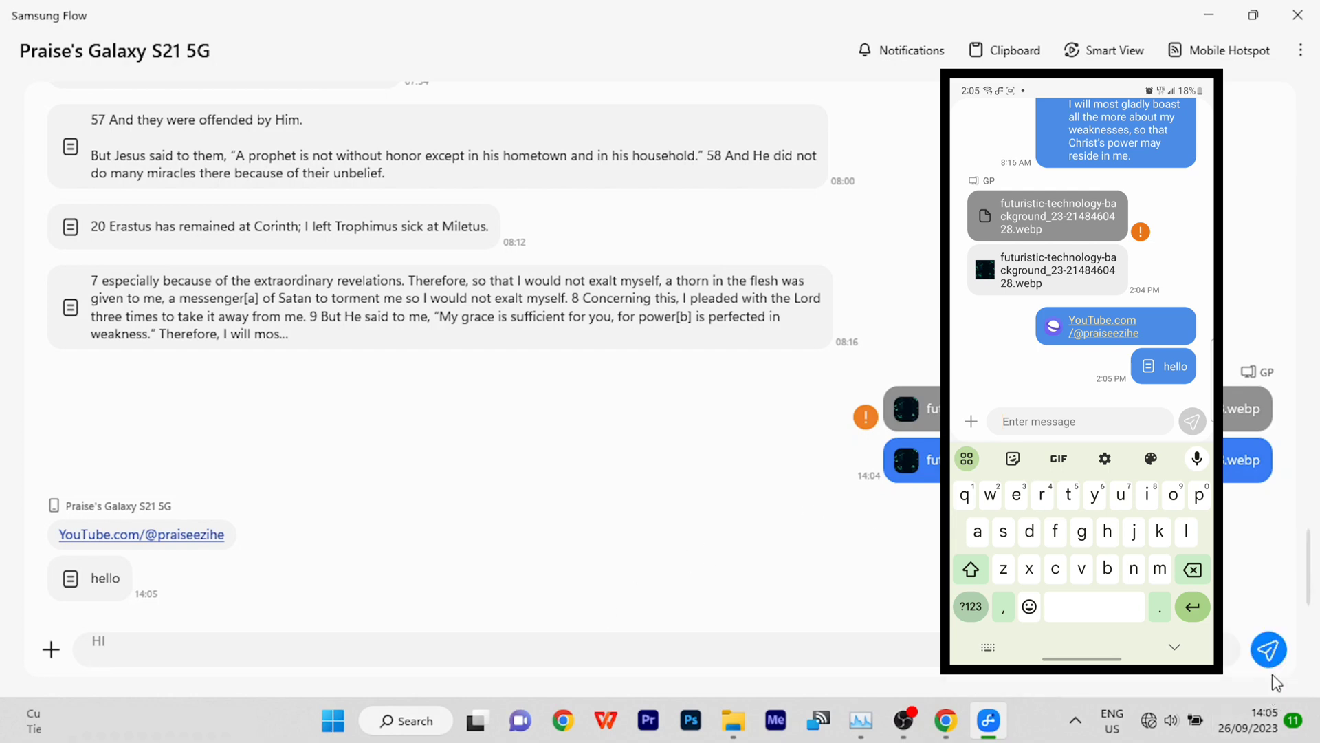
{"action": "left_click", "coordinate": [1269, 650]}
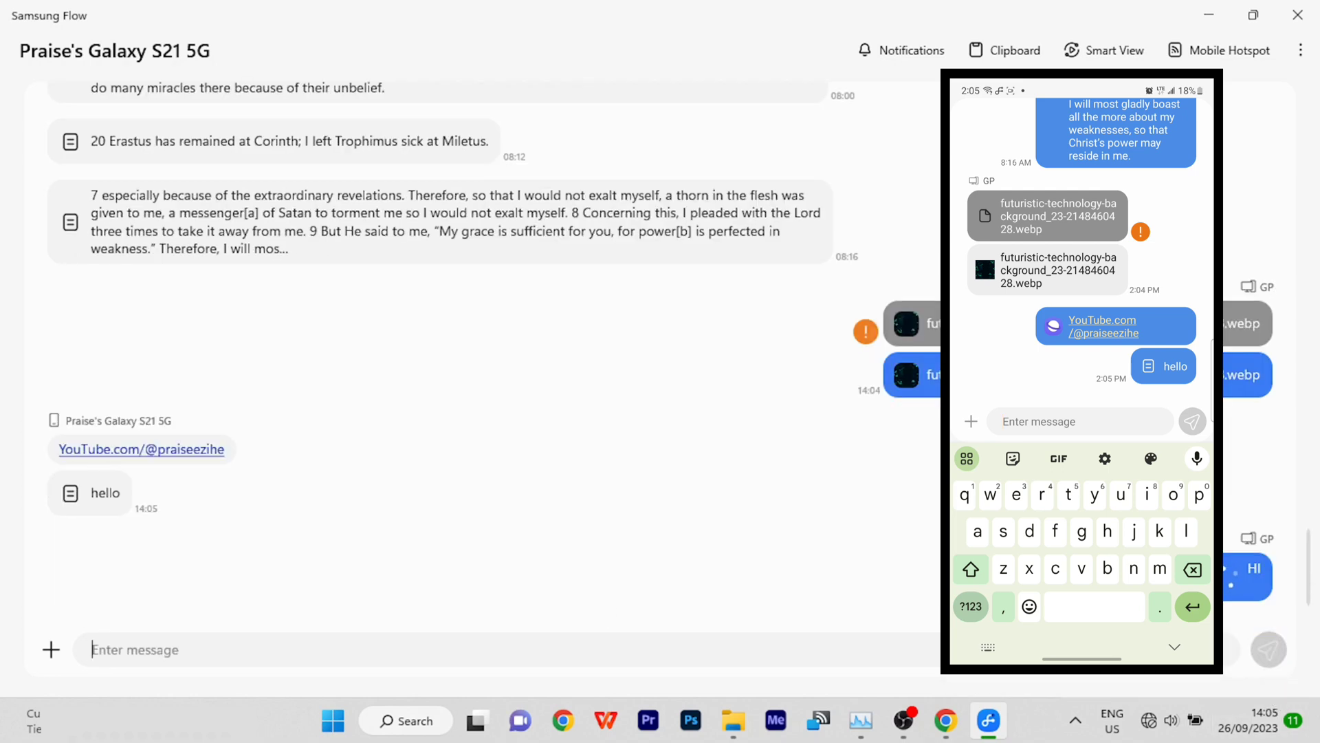